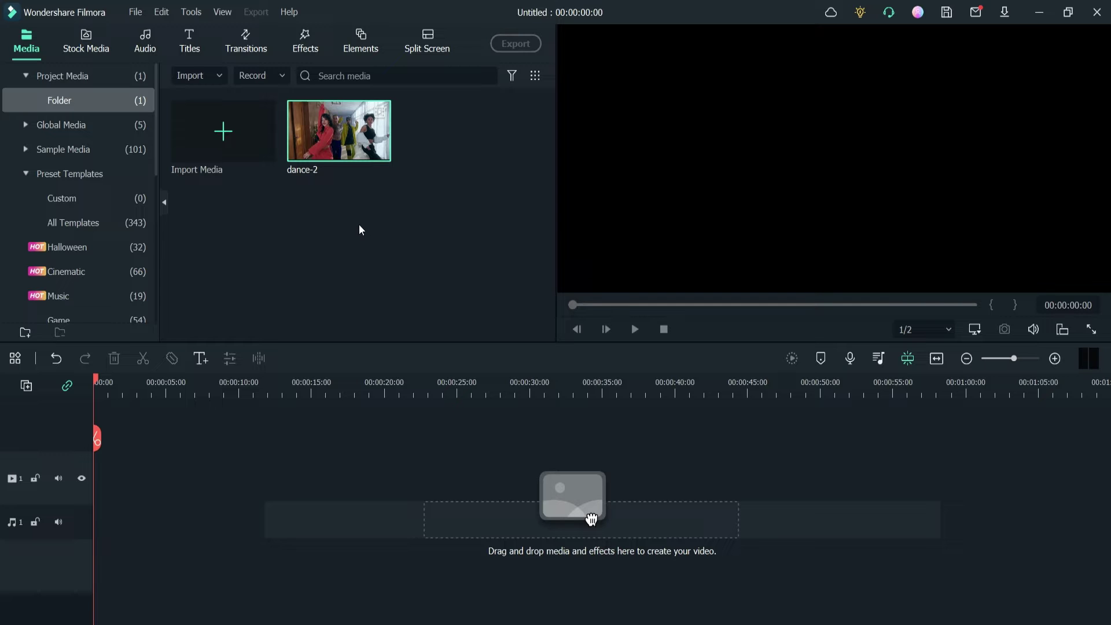
Place the dance-2 clip at the timeline start, keeping the 1920x1080 25fps project settings
click(87, 41)
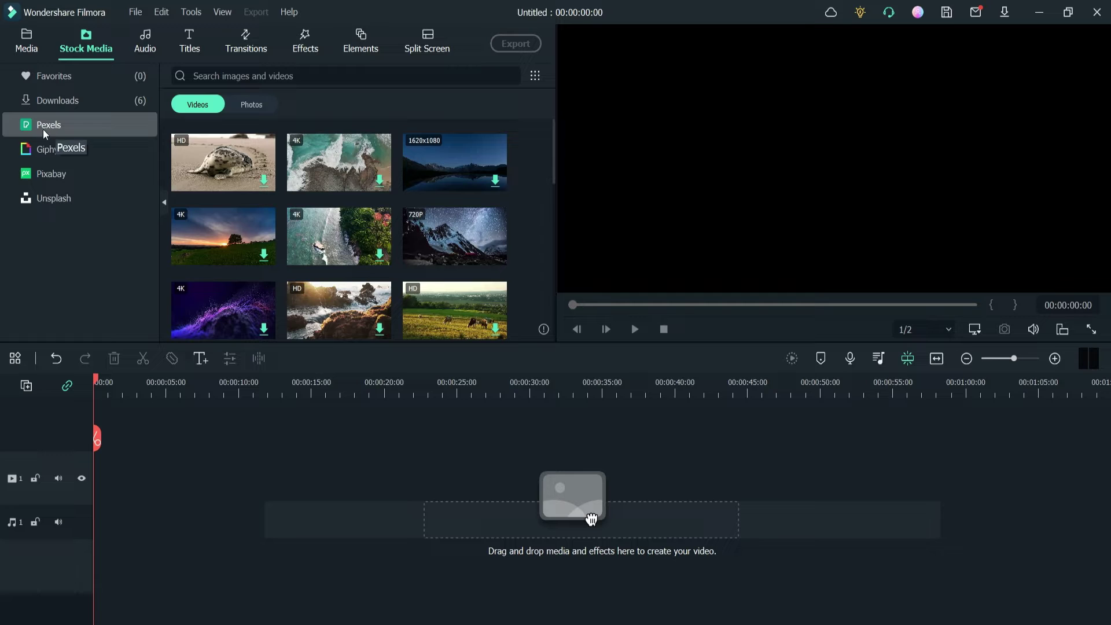
click(26, 41)
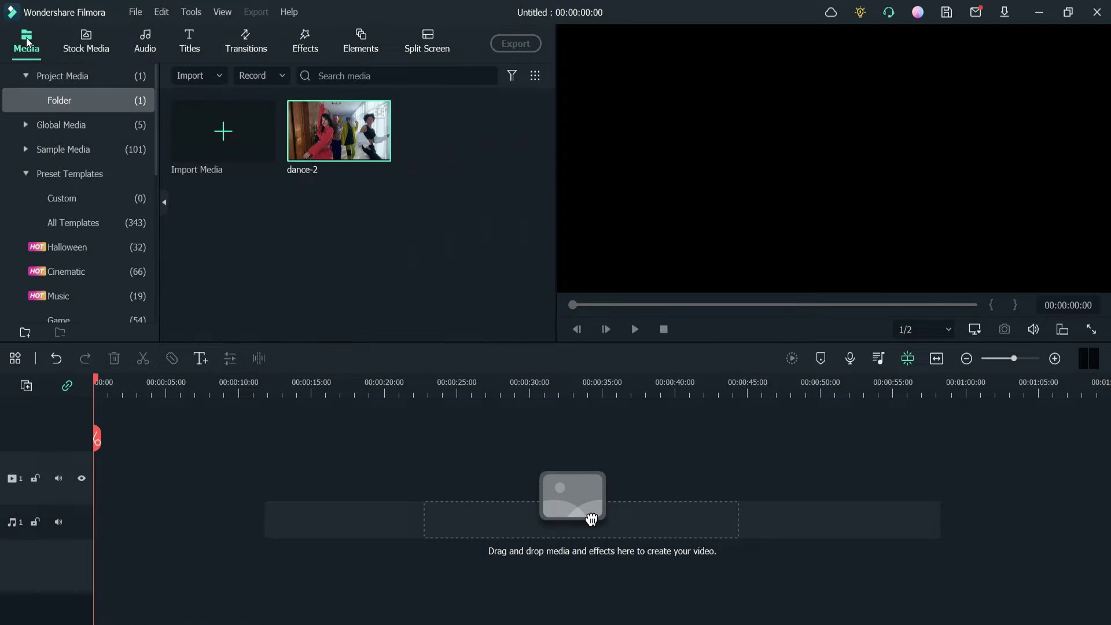
drag(341, 128, 253, 346)
drag(591, 519, 97, 537)
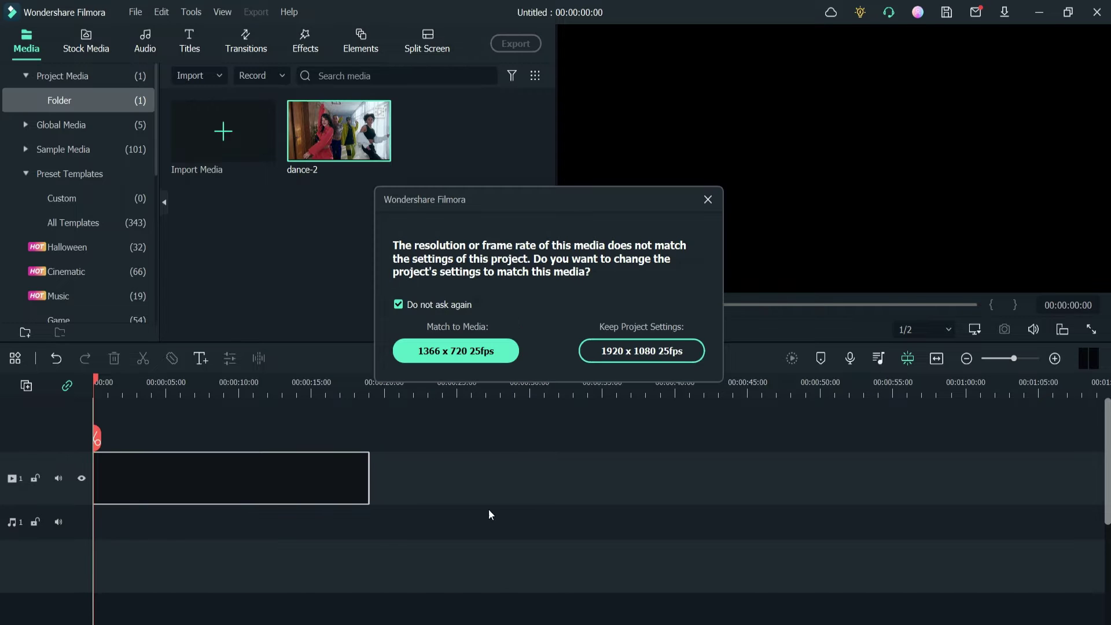
click(660, 352)
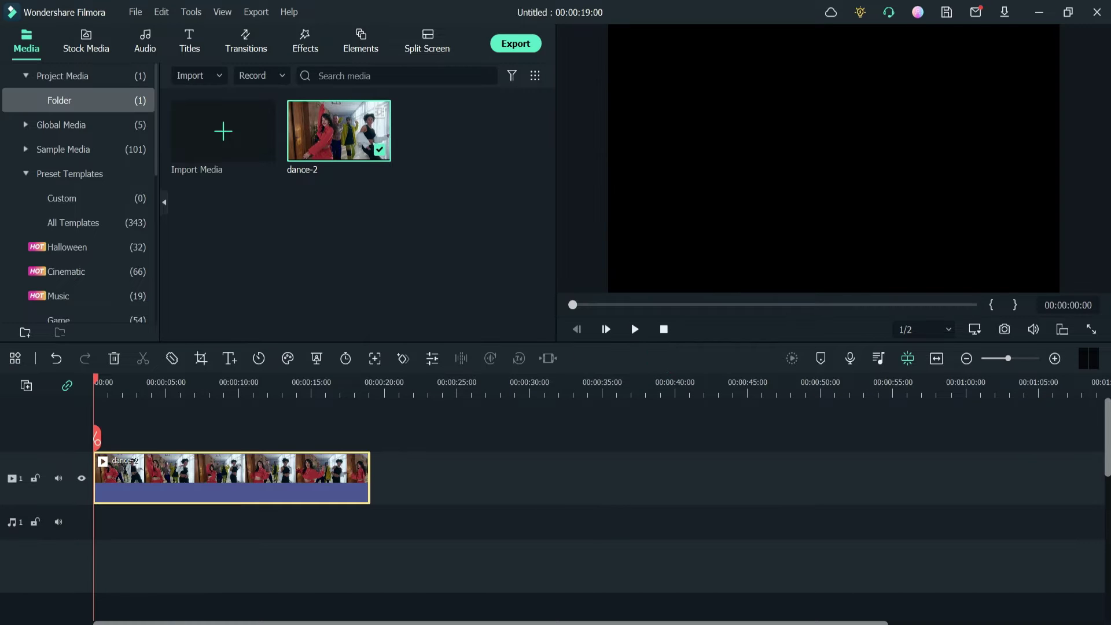
Split the clip at 00:00:02:17 and delete the opening piece
drag(95, 382, 133, 383)
click(137, 422)
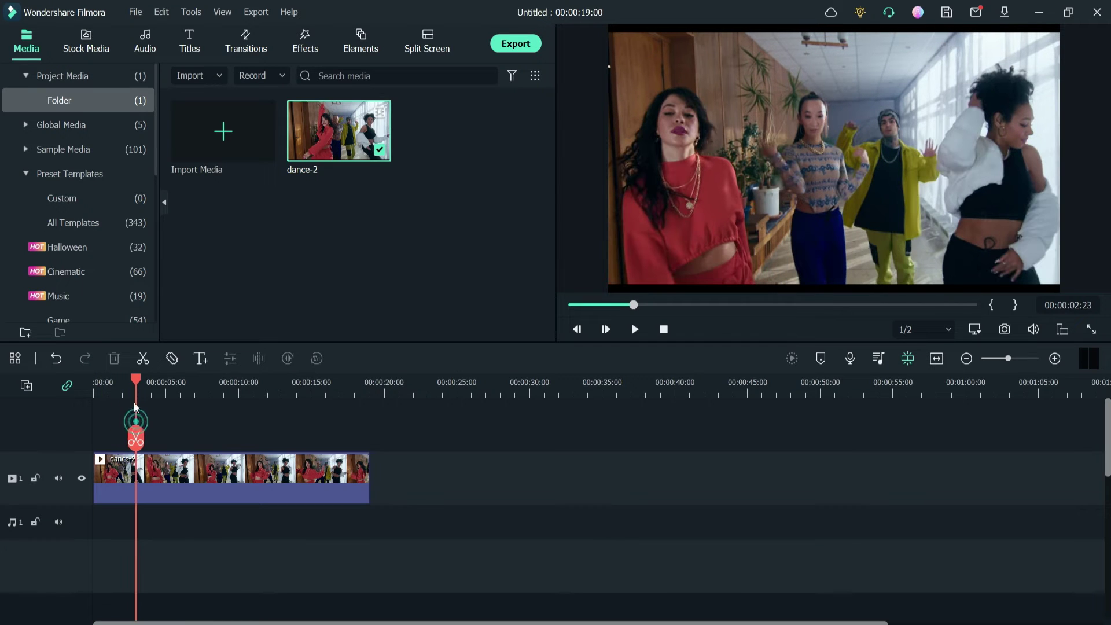
click(133, 438)
click(322, 385)
click(115, 477)
key(Delete)
Split the clip at 00:00:09:00 and delete everything after it
click(938, 358)
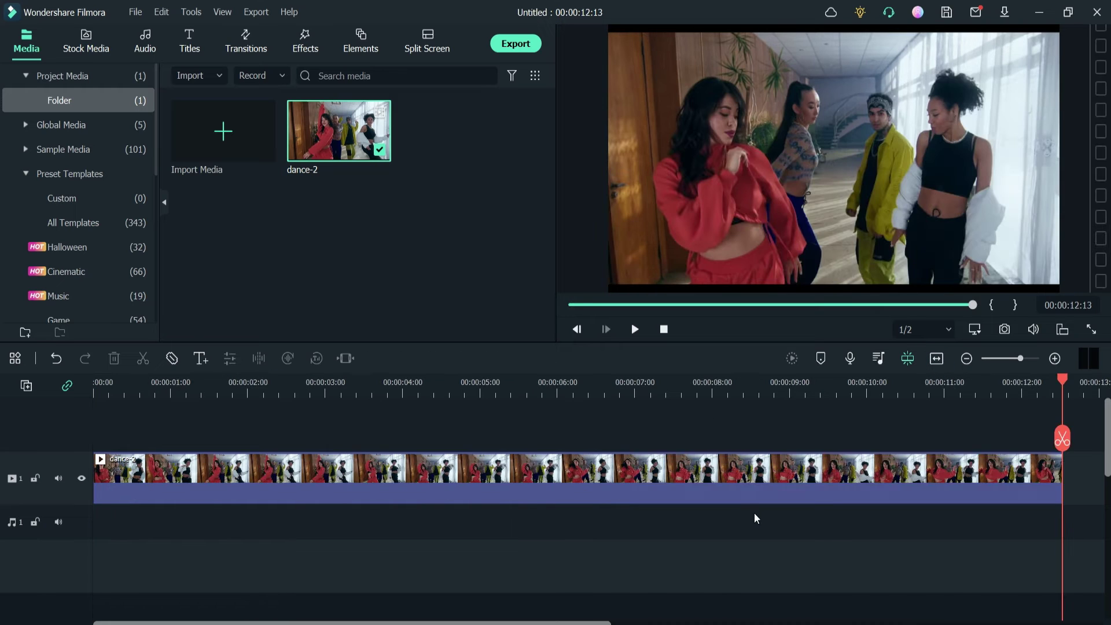
key(space)
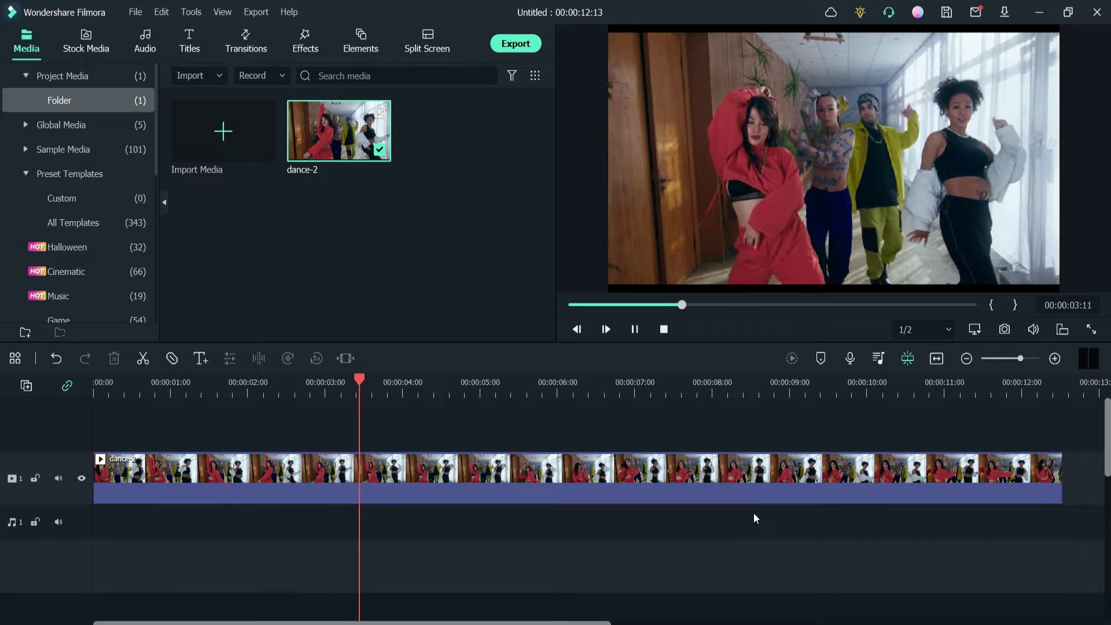
key(space)
click(789, 391)
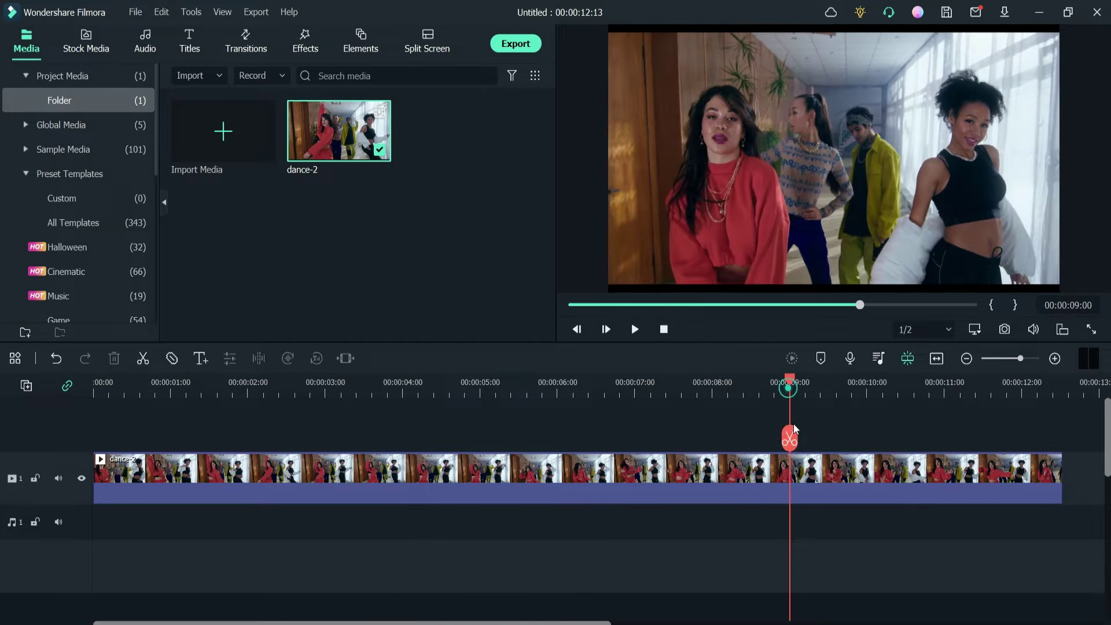
click(790, 439)
key(Delete)
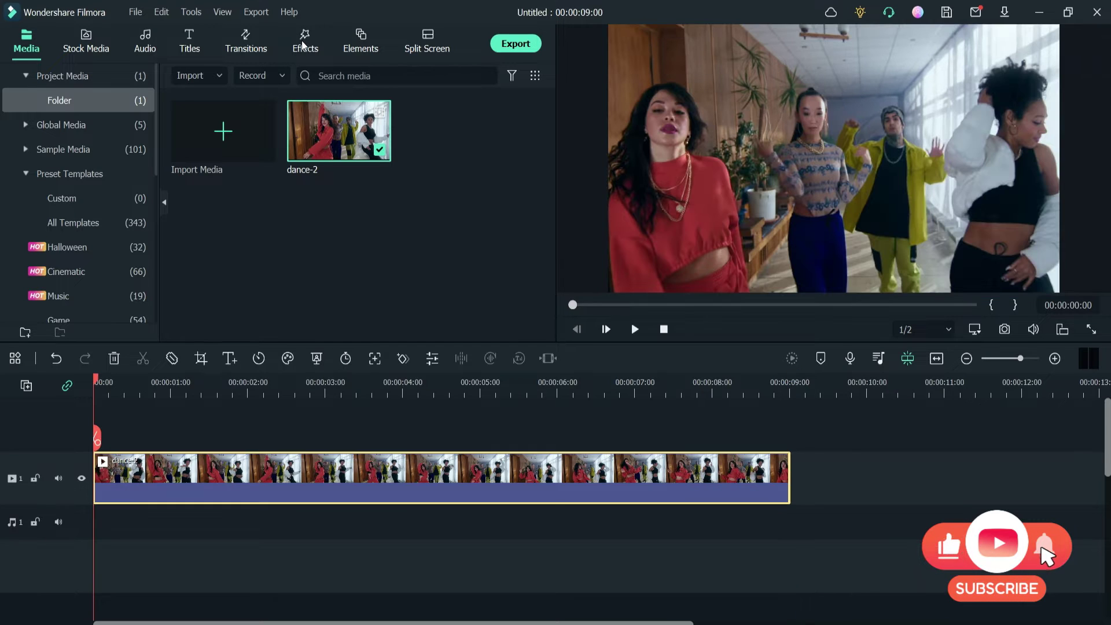
Search the Effects library for 'mosiac' to list the Mosaic effects
click(302, 45)
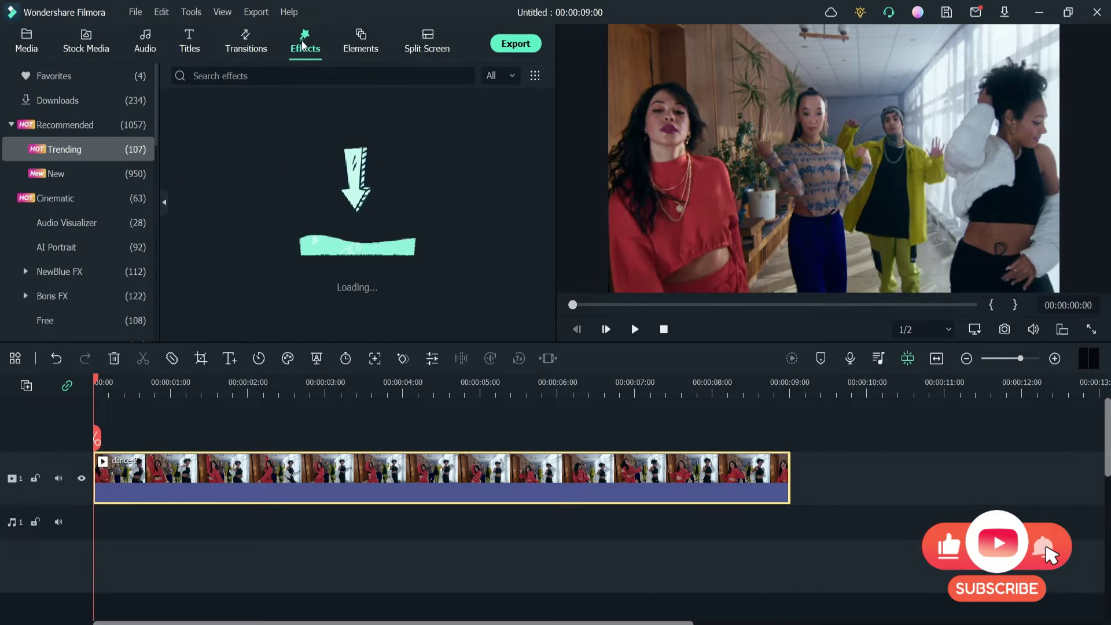
click(276, 79)
text(mo)
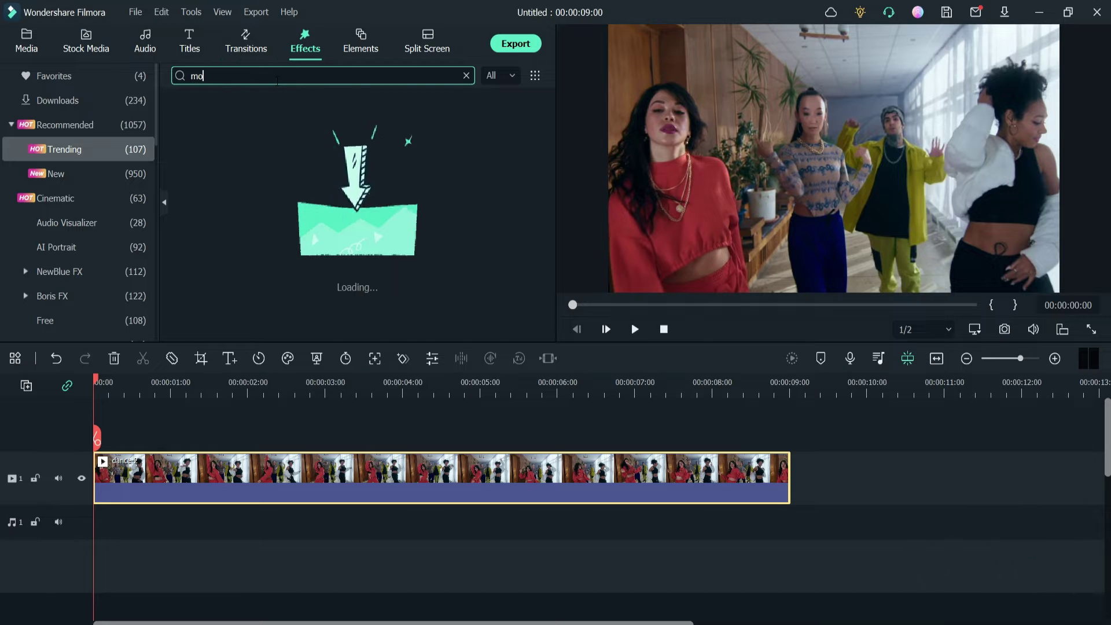
text(siac)
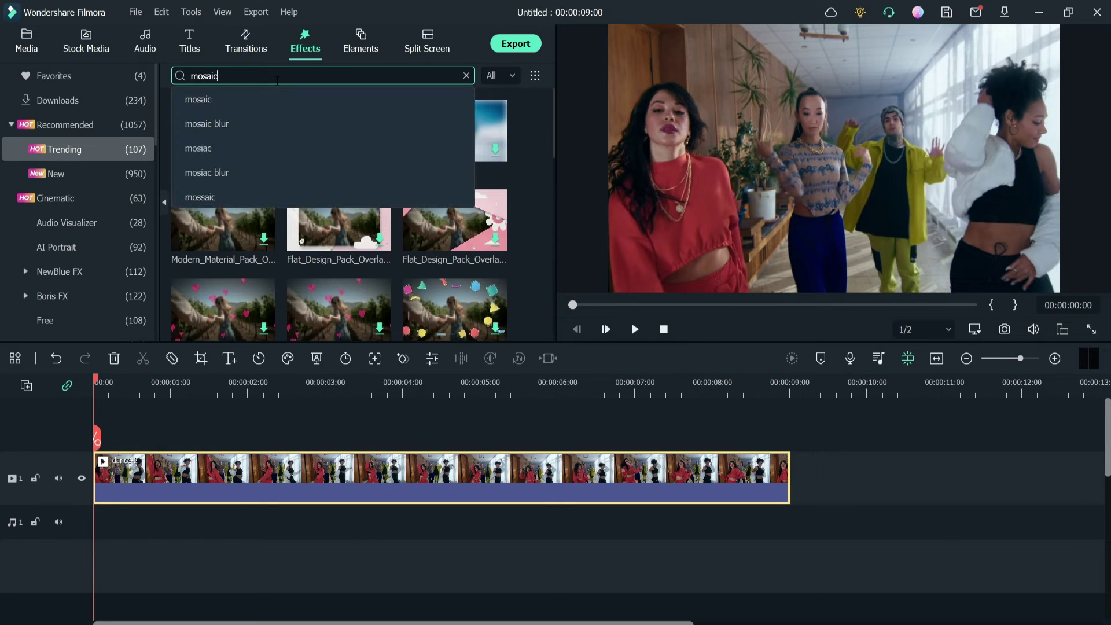
key(Return)
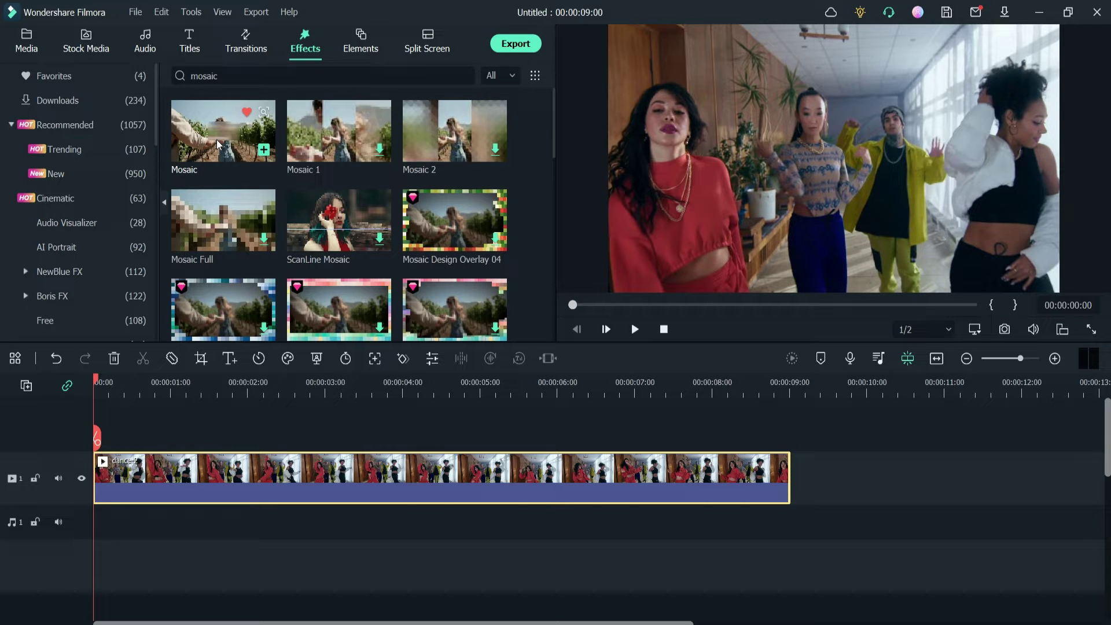
Add the Mosaic effect above the dance clip and shrink its box onto the second dancer's face
drag(209, 137, 94, 421)
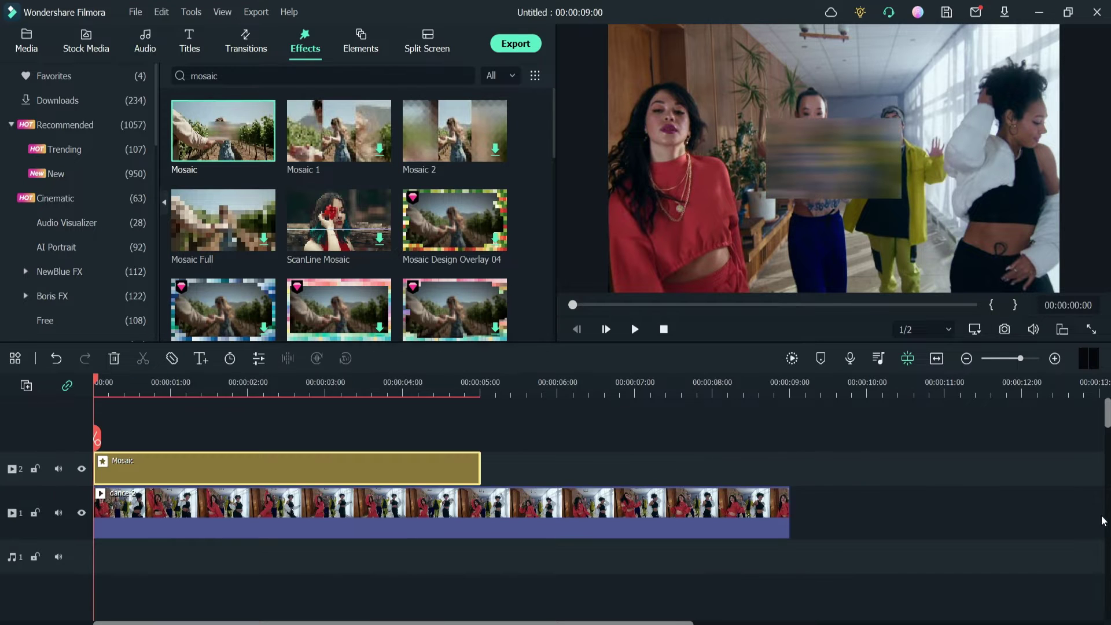
click(224, 384)
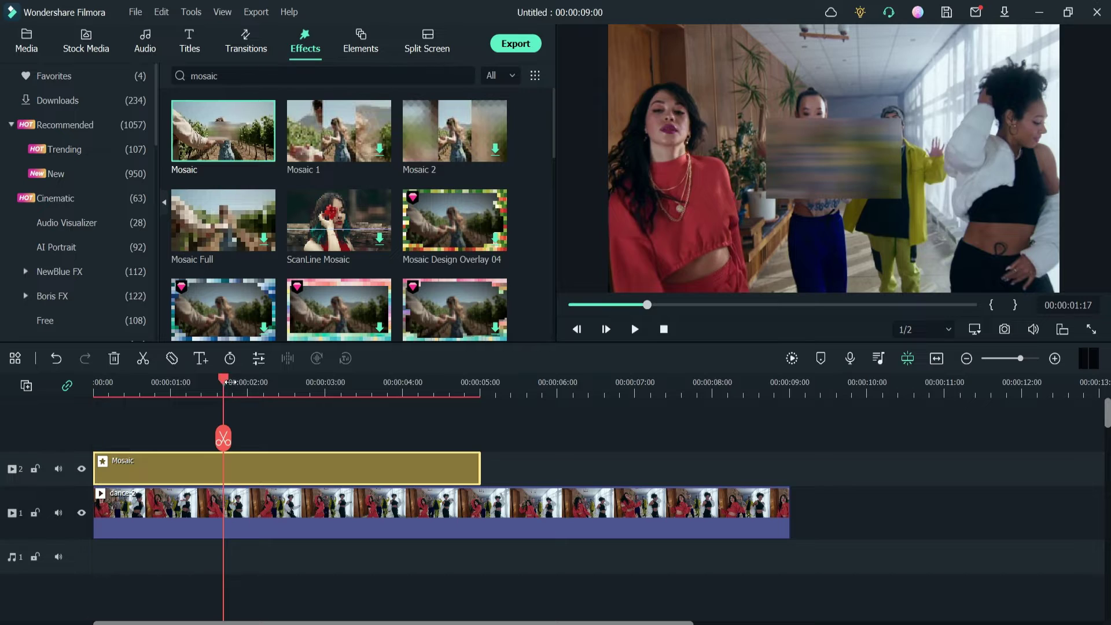
click(835, 154)
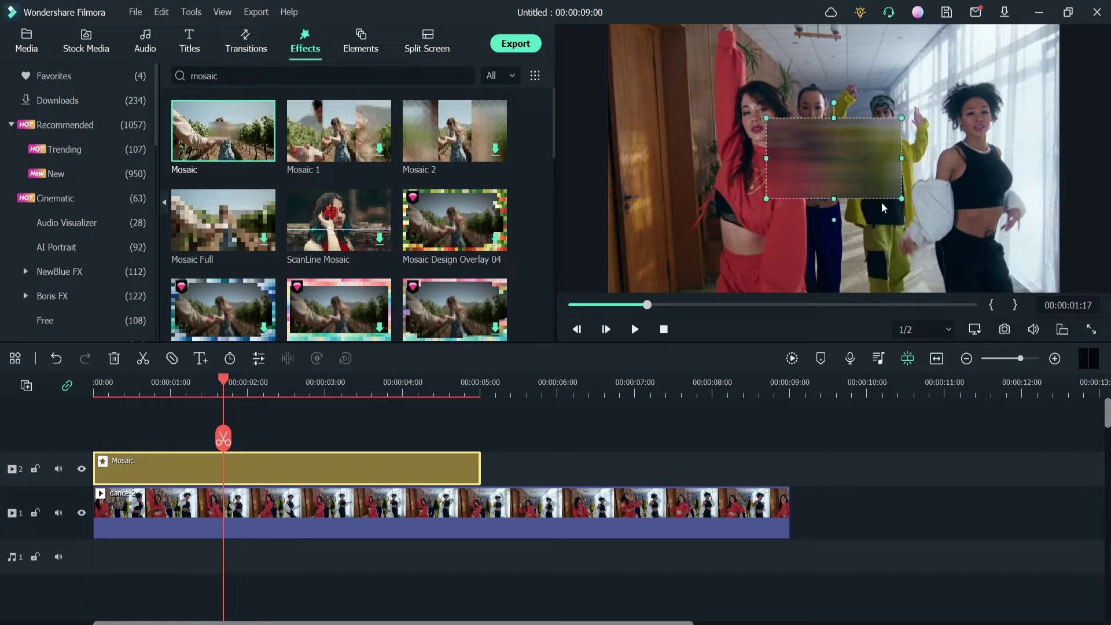
drag(901, 198, 822, 107)
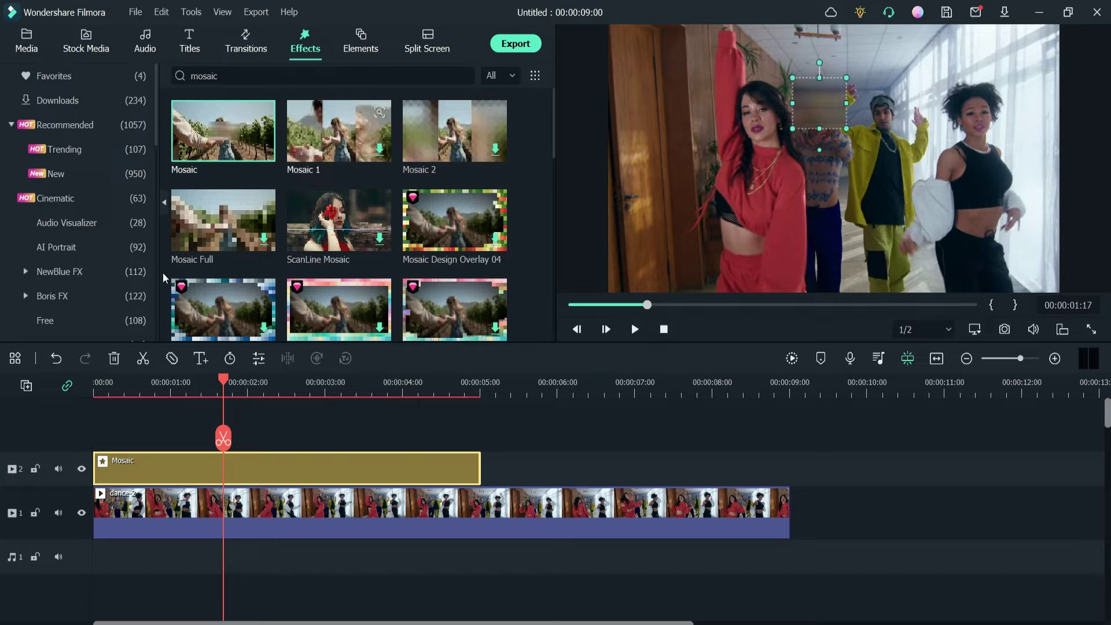
Set the Mosaic effect to the pixelated style with Blur Amount 55
double_click(252, 461)
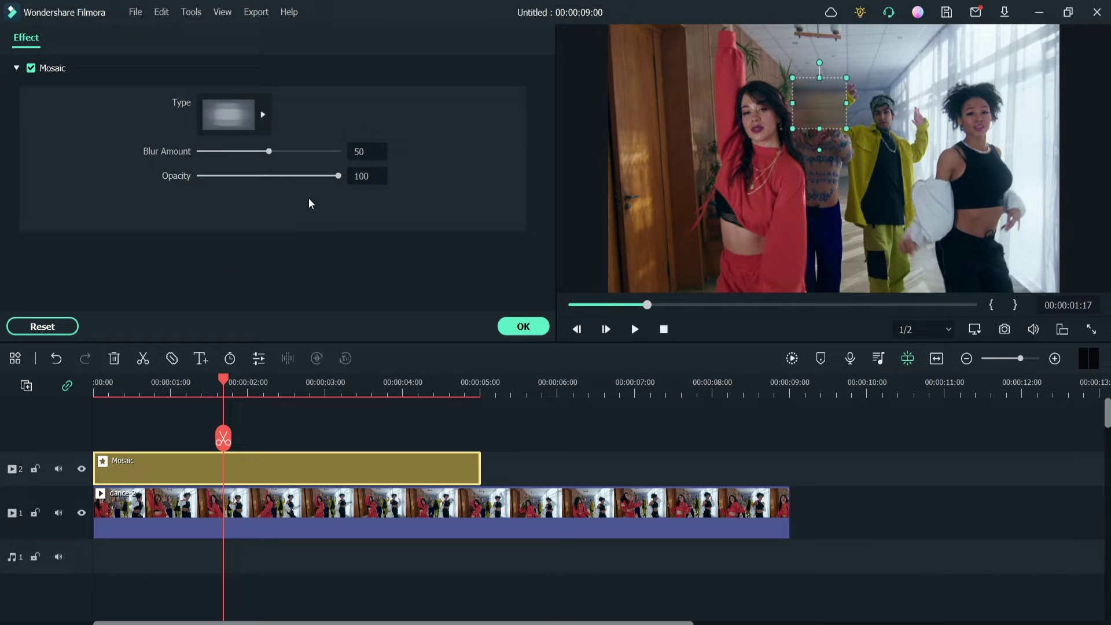
click(263, 115)
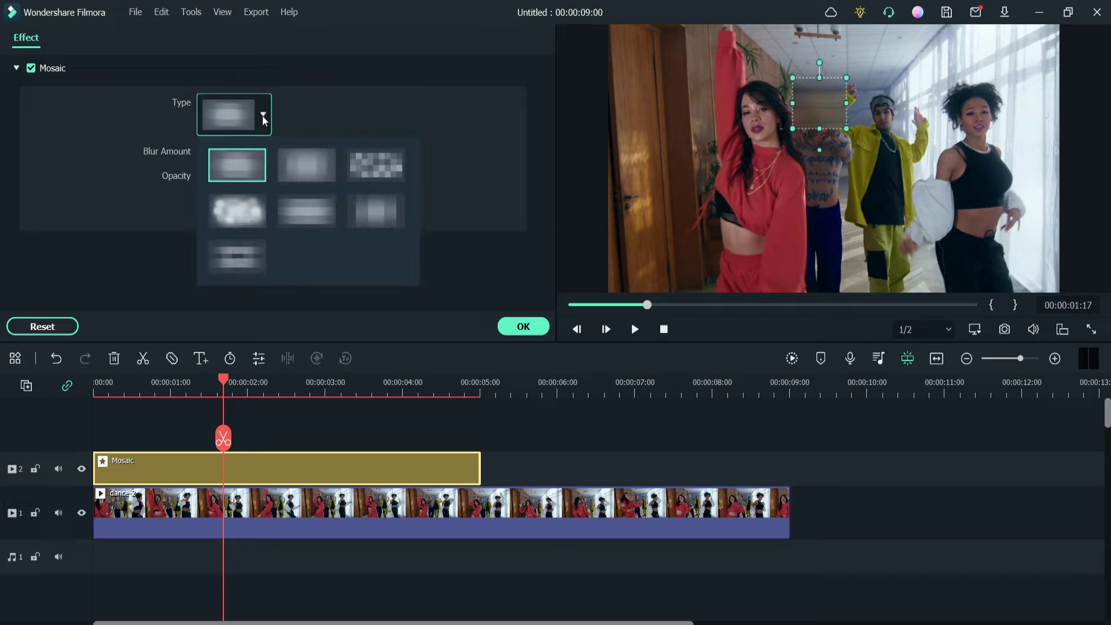
click(372, 165)
click(371, 165)
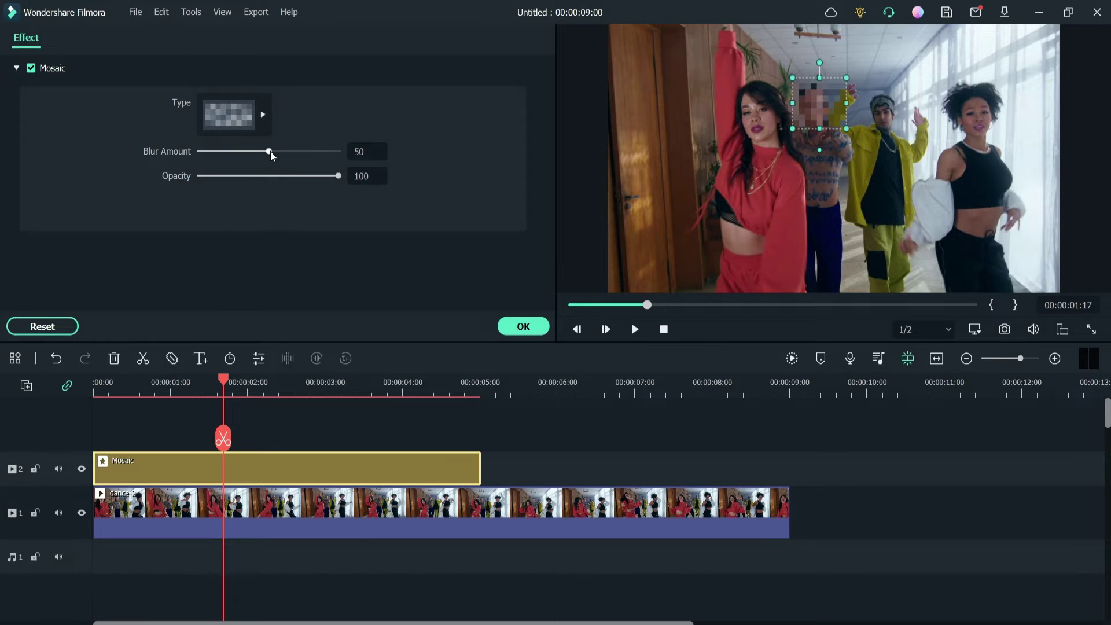
mouse_move(270, 155)
mouse_down()
mouse_move(181, 153)
mouse_move(279, 155)
mouse_up()
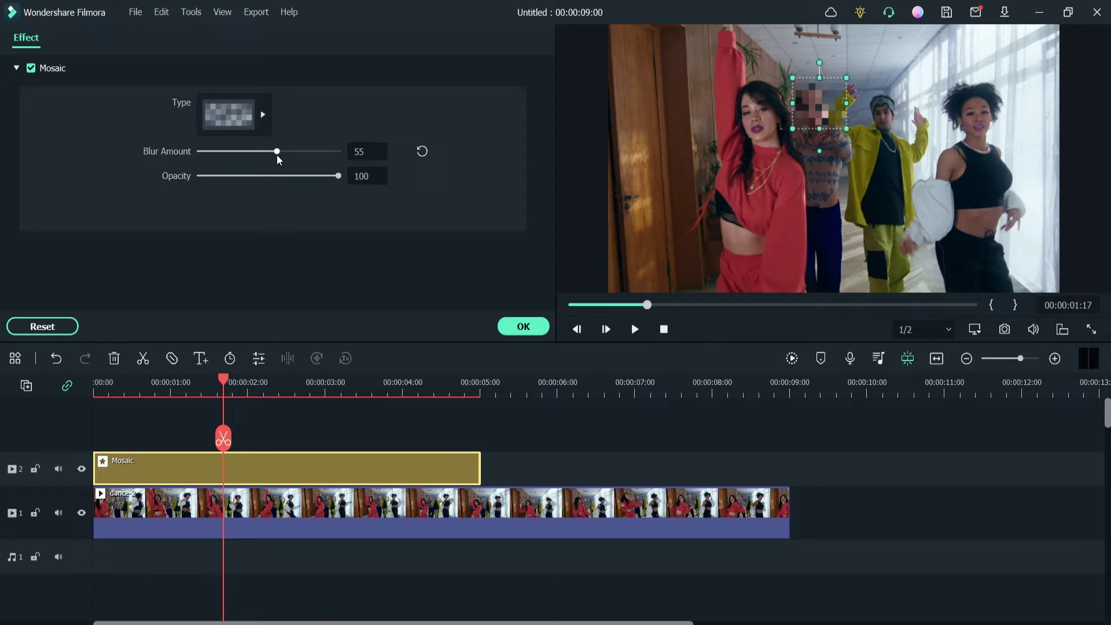
drag(340, 176, 414, 171)
Move the mosaic box up and to the right, then apply the settings
drag(831, 111, 828, 112)
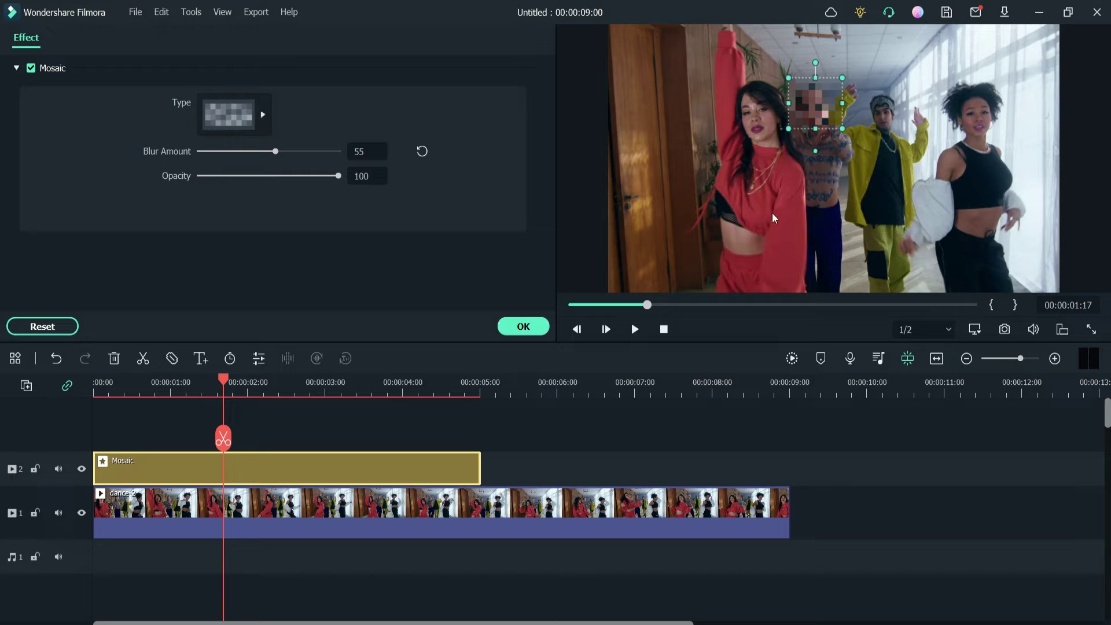
drag(821, 108, 873, 70)
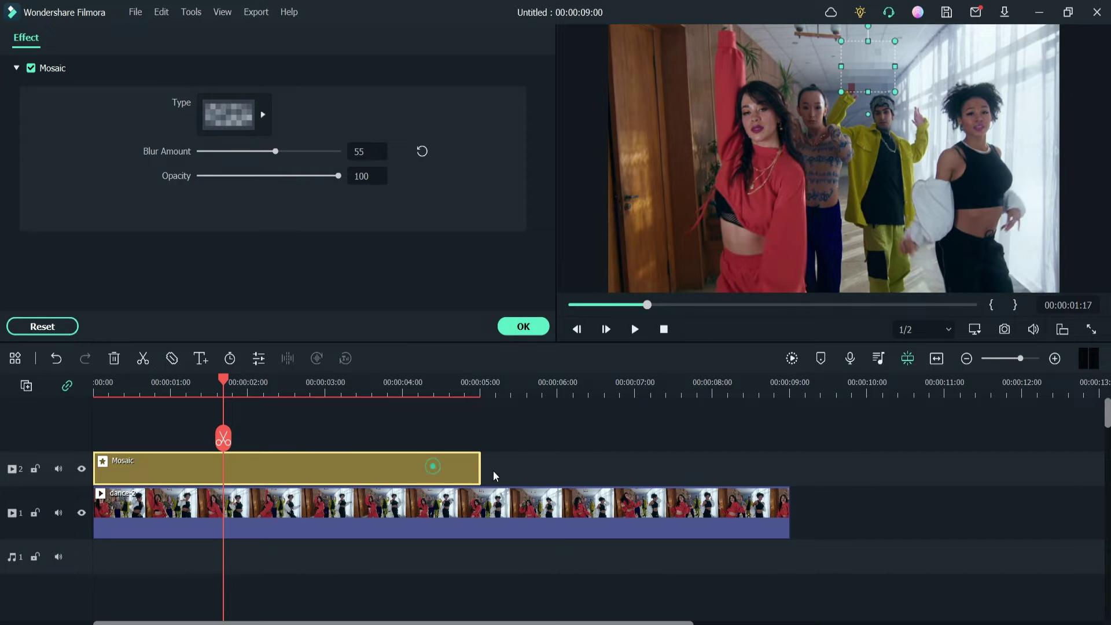
click(524, 327)
Extend the Mosaic to the clip's end, select the dance-2 clip, and return to 00:00:00:00
drag(479, 460, 792, 482)
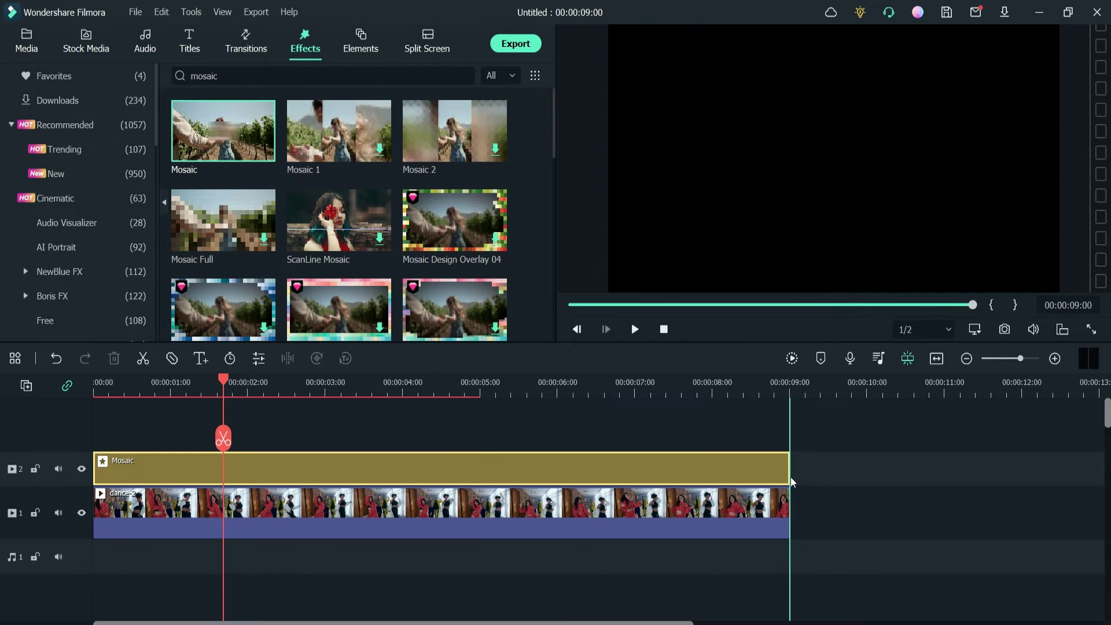
click(864, 80)
click(158, 518)
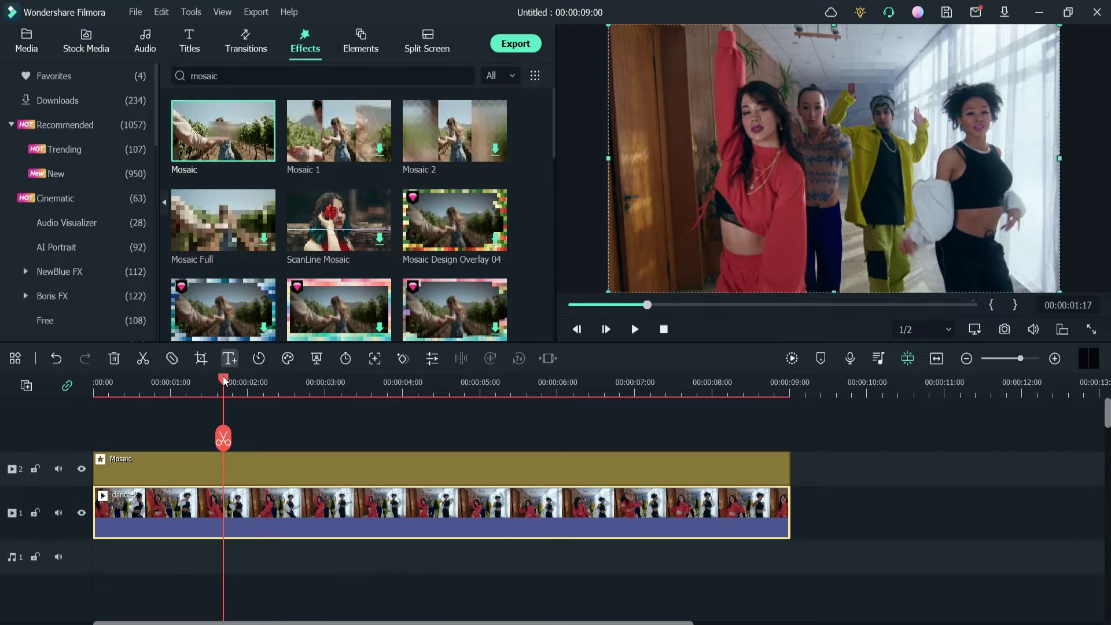
drag(223, 376, 96, 379)
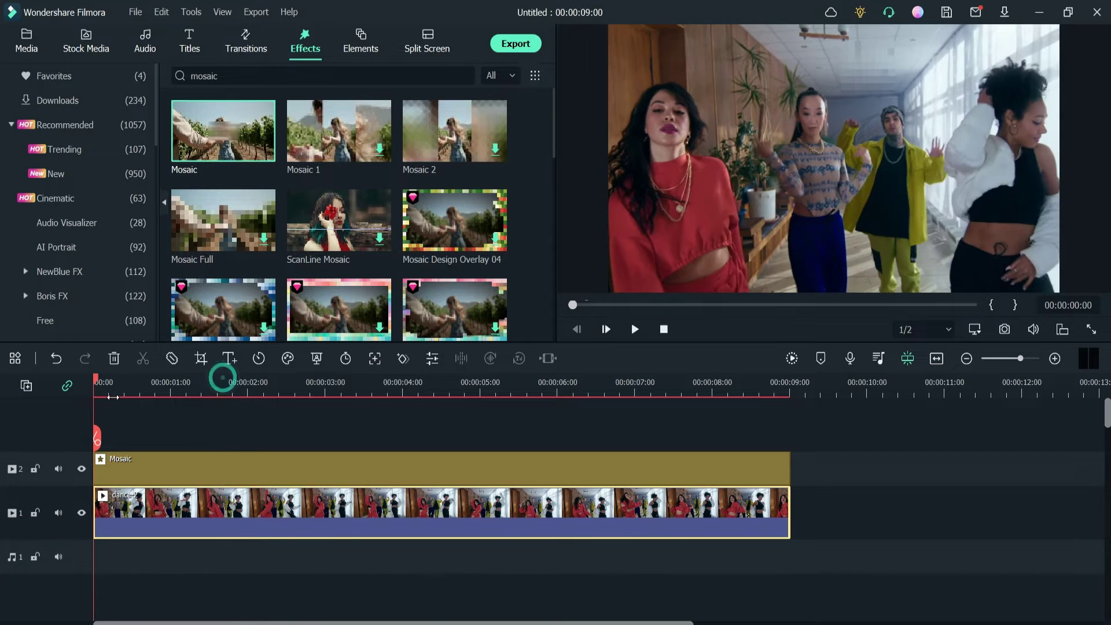
Enable Motion Tracking on the dance clip, confirming removal of its keyframes
click(375, 359)
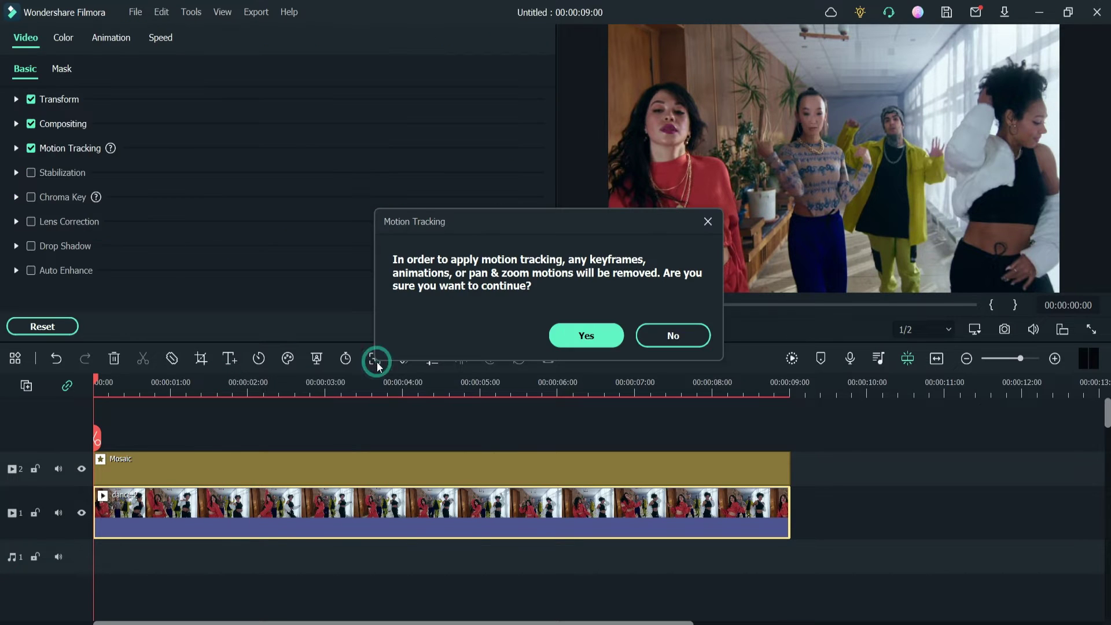
click(586, 336)
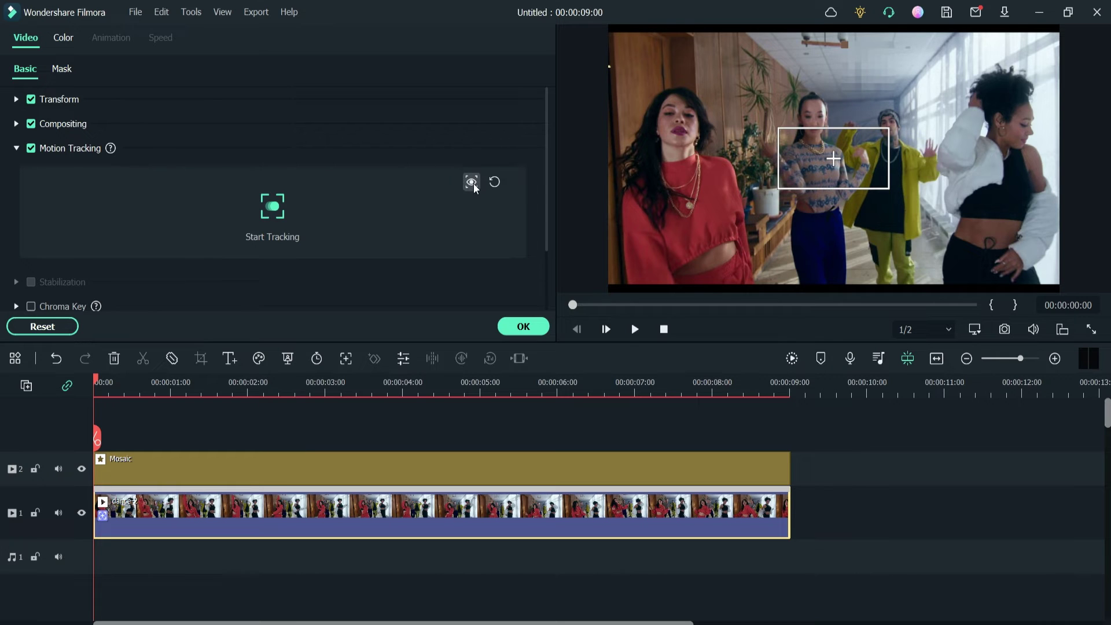
Fit the tracking box tightly around the patterned-sweater dancer's face and run Start Tracking
click(844, 162)
drag(891, 190, 871, 179)
drag(835, 139, 834, 120)
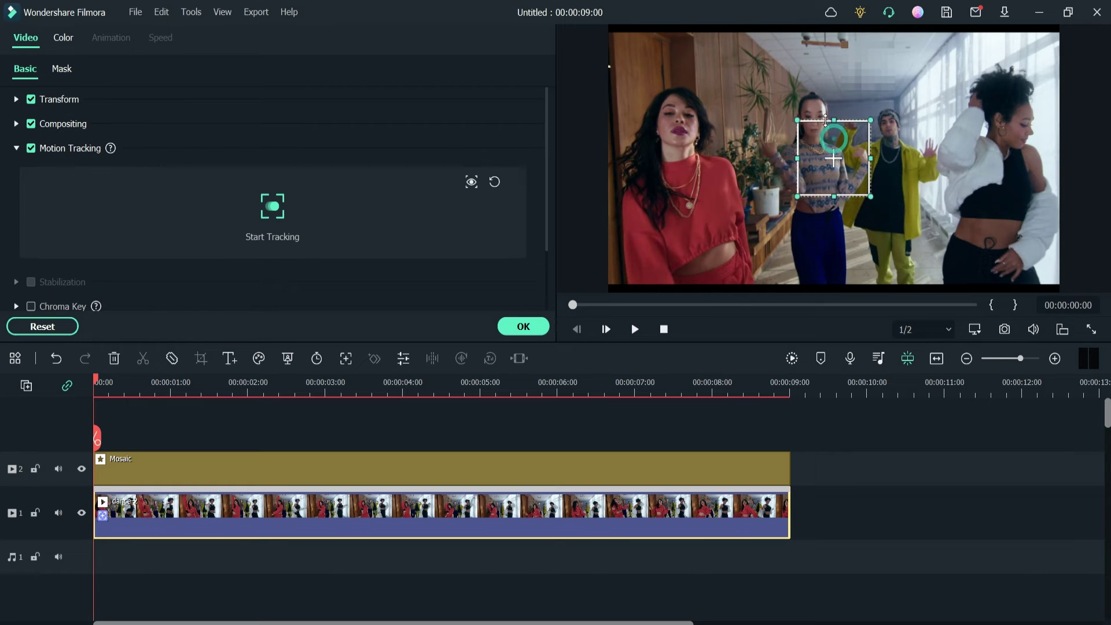
drag(870, 198, 826, 115)
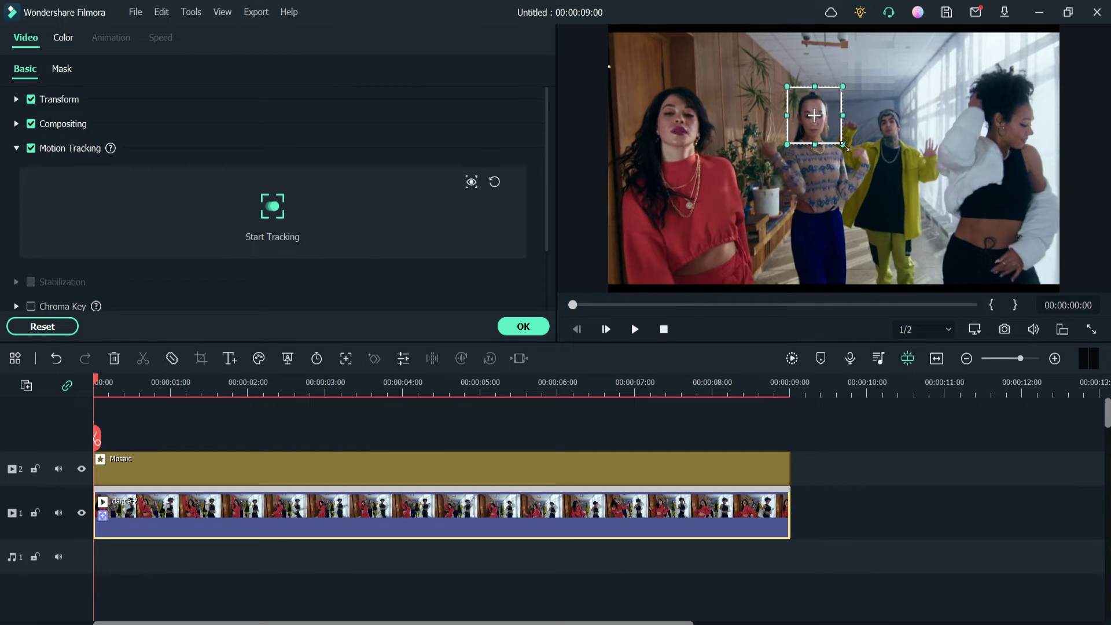
drag(842, 145, 836, 141)
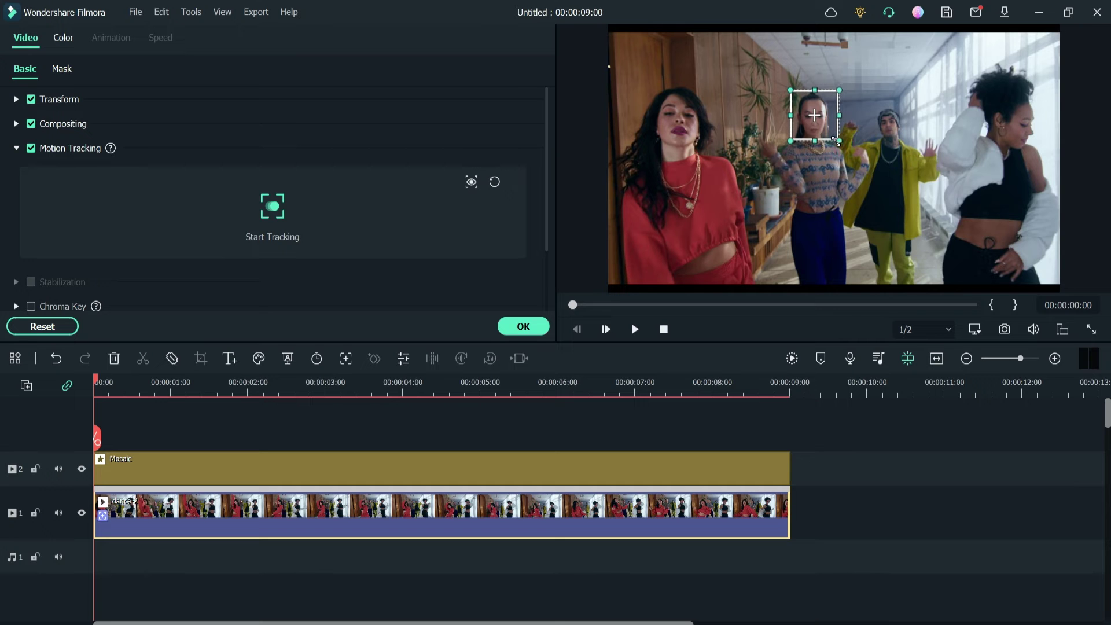
click(281, 215)
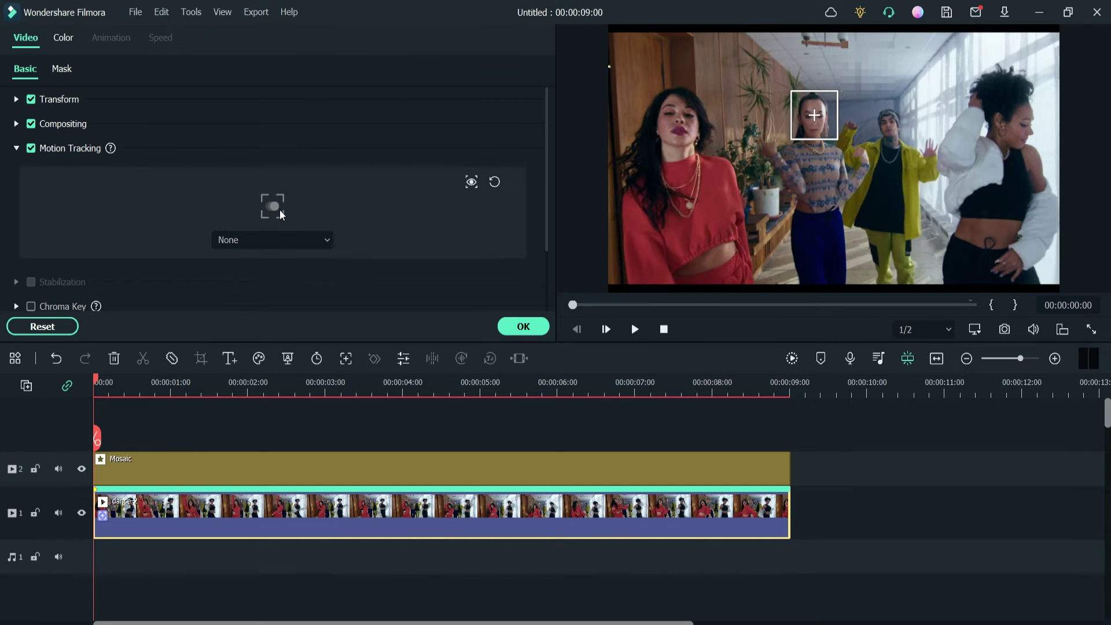
Link the Mosaic effect to the motion track and select it to show its settings
click(256, 242)
click(258, 288)
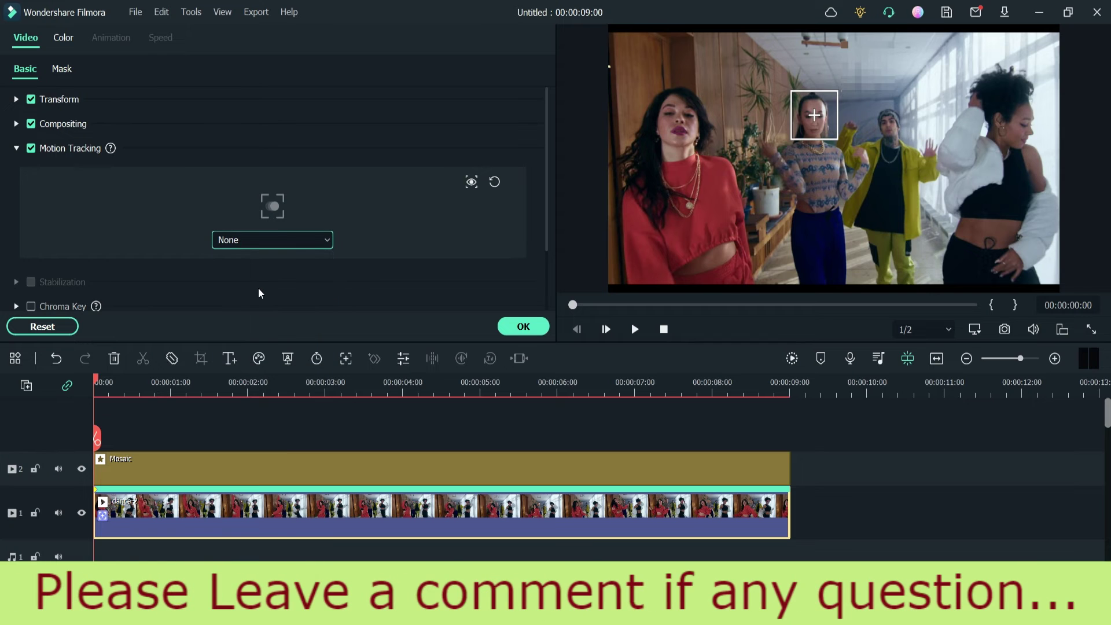
click(268, 242)
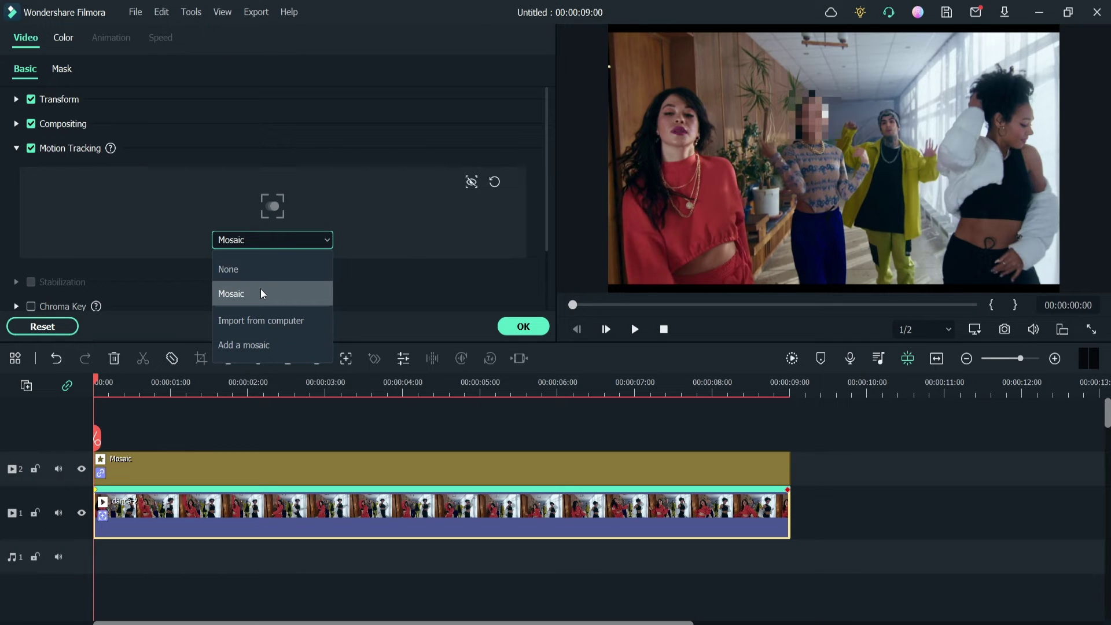
click(261, 292)
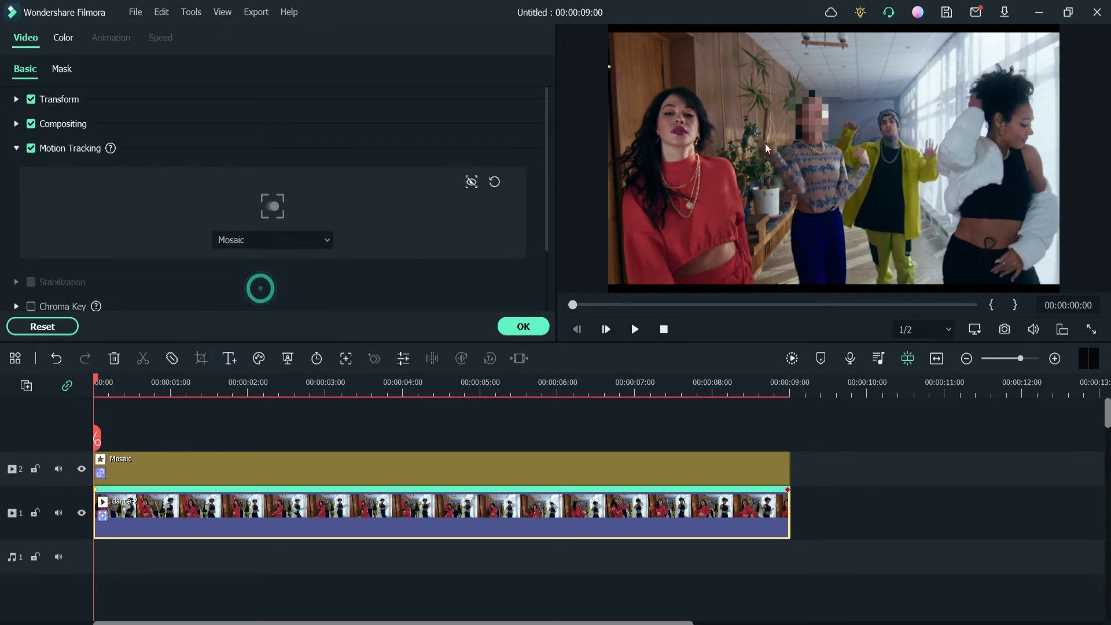
click(816, 128)
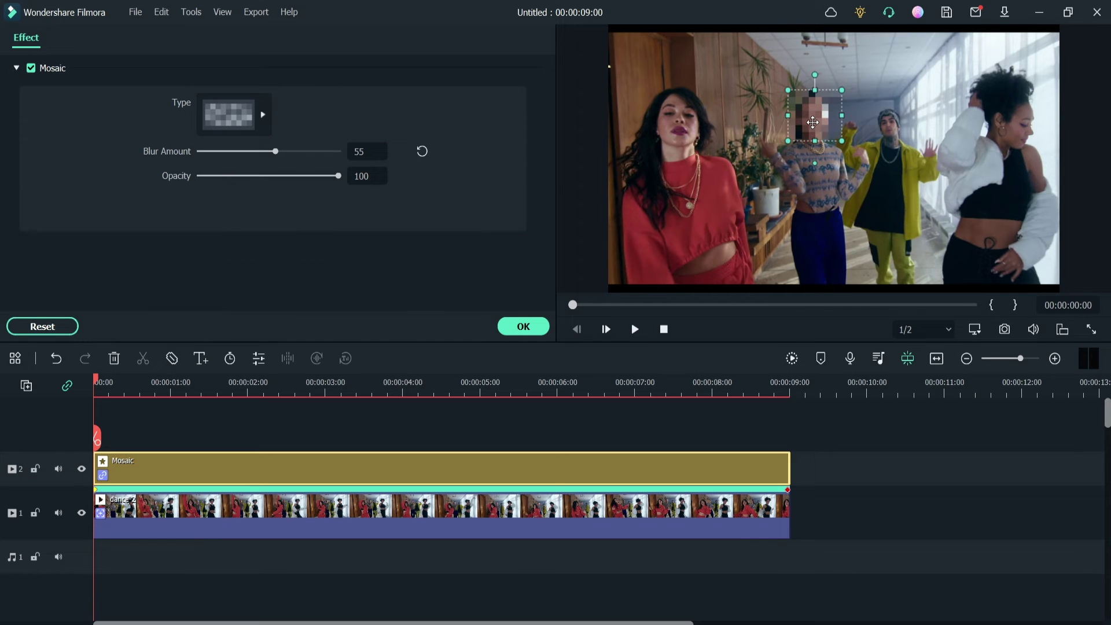
Toggle the tracking area's visibility to compare it with the mosaic, then close the tracking settings
click(199, 519)
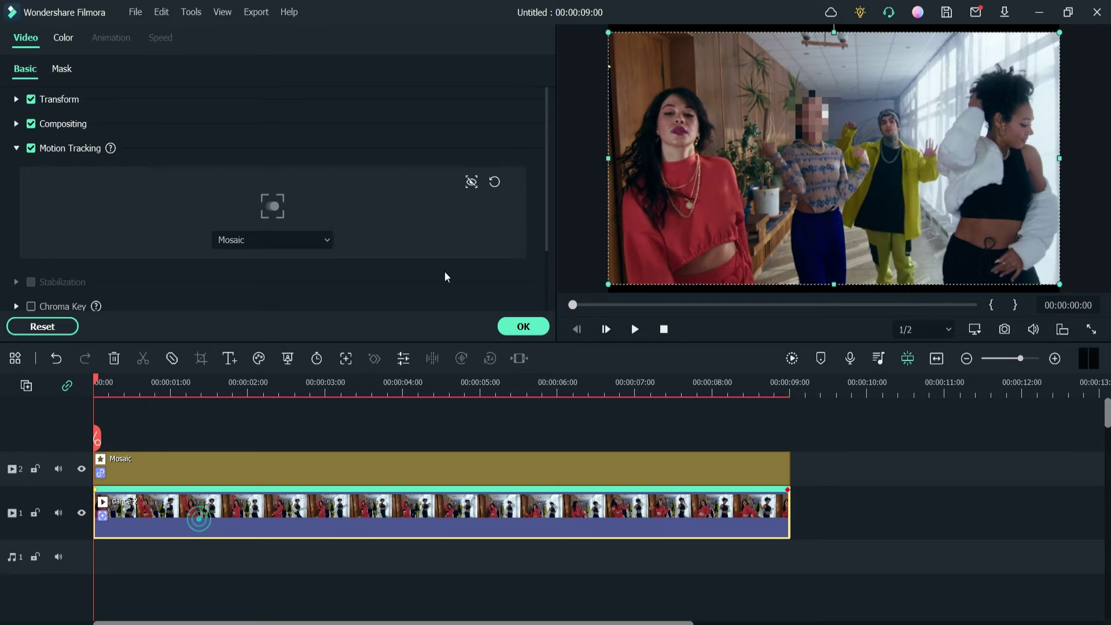
click(474, 184)
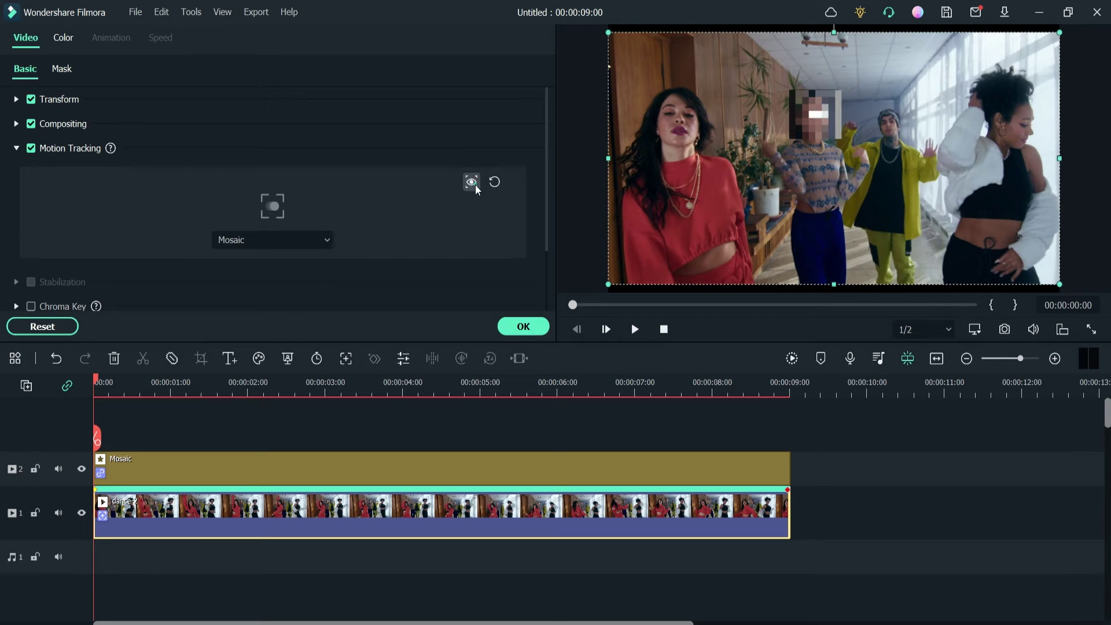
click(473, 182)
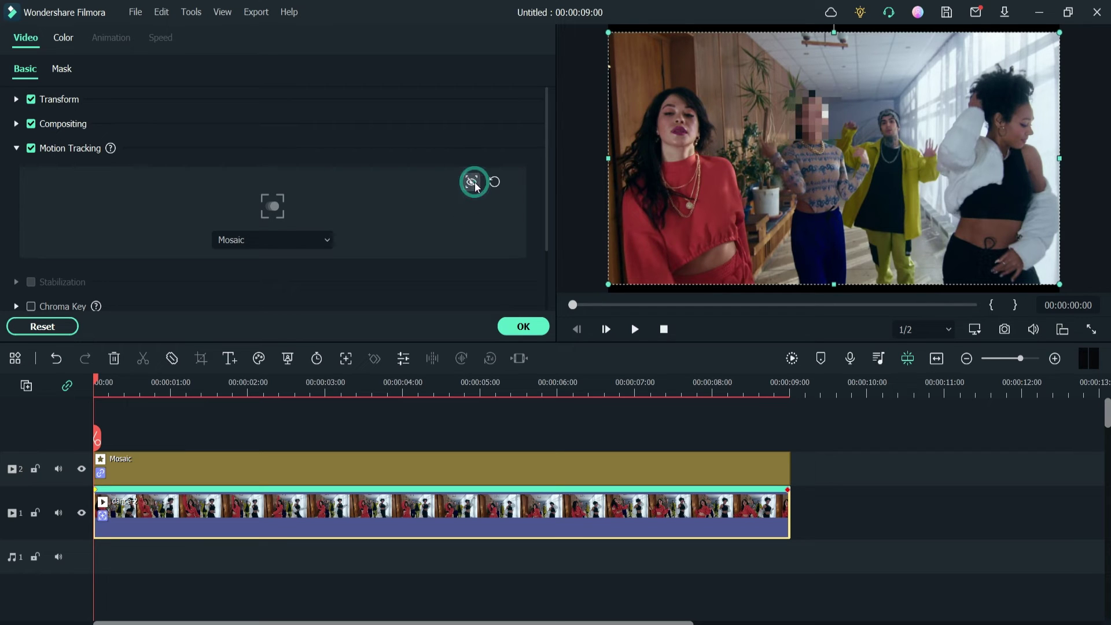
click(473, 182)
click(473, 182)
click(512, 327)
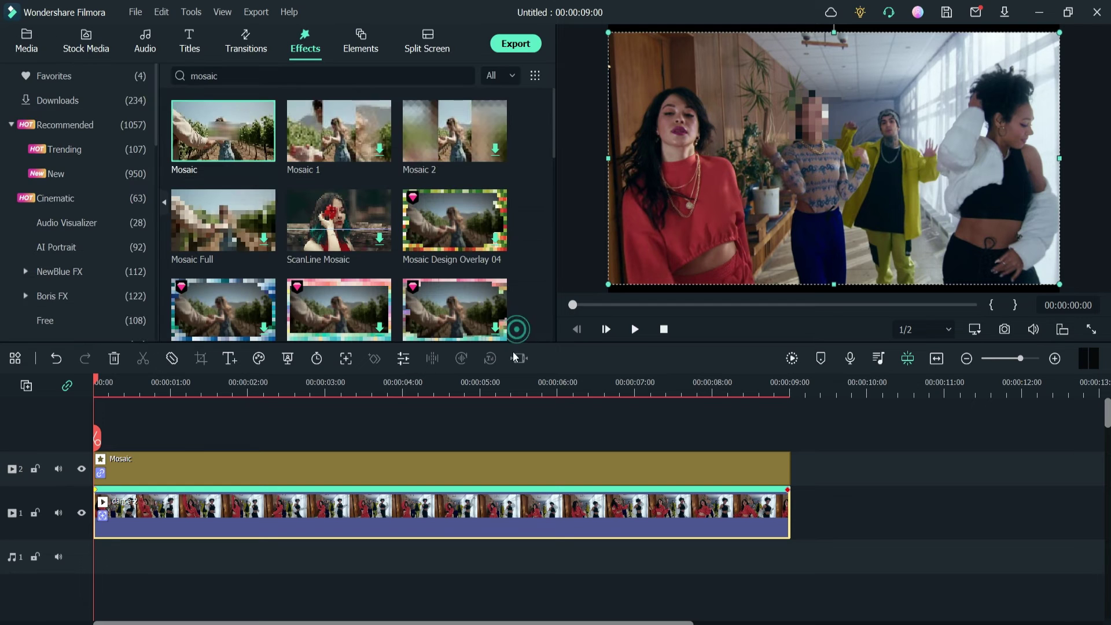
Nudge the mosaic box slightly lower on her face and replay to confirm it follows her
click(813, 132)
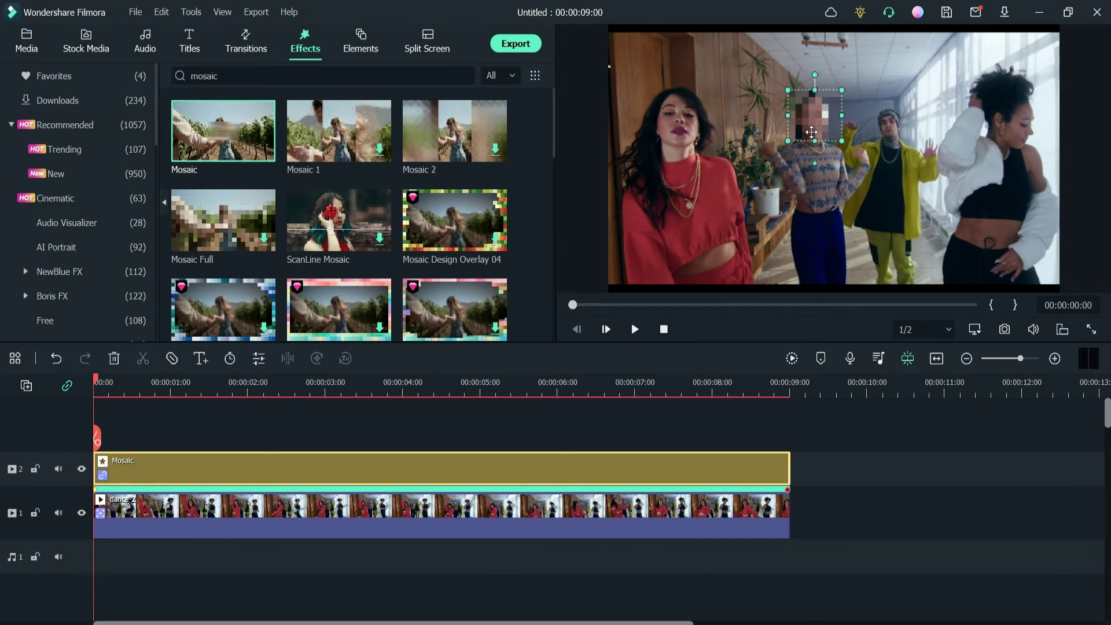
key(space)
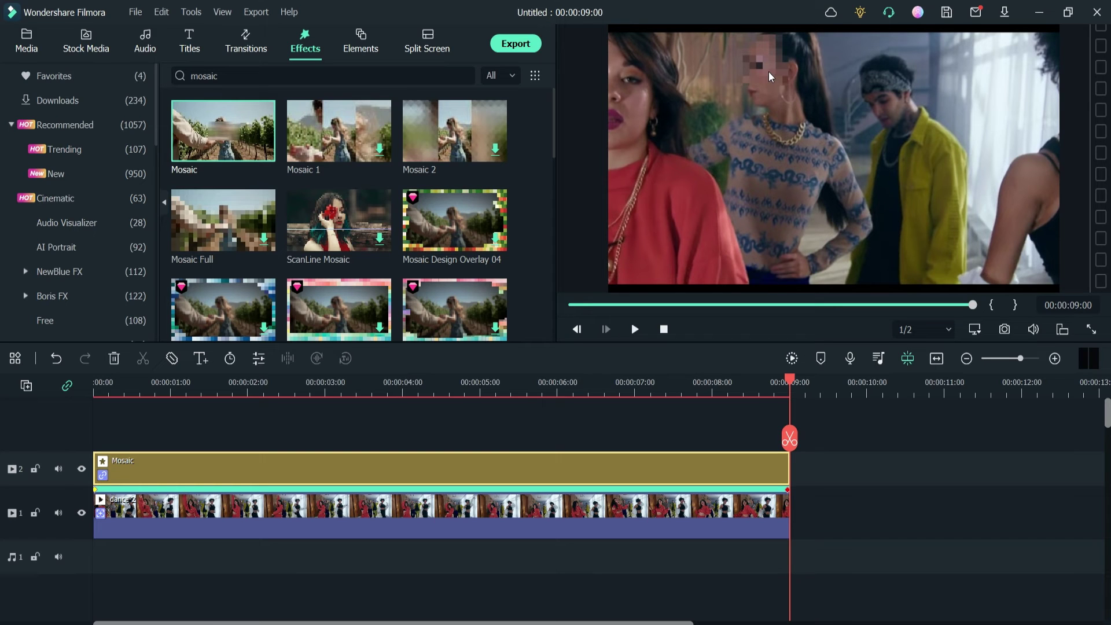
key(space)
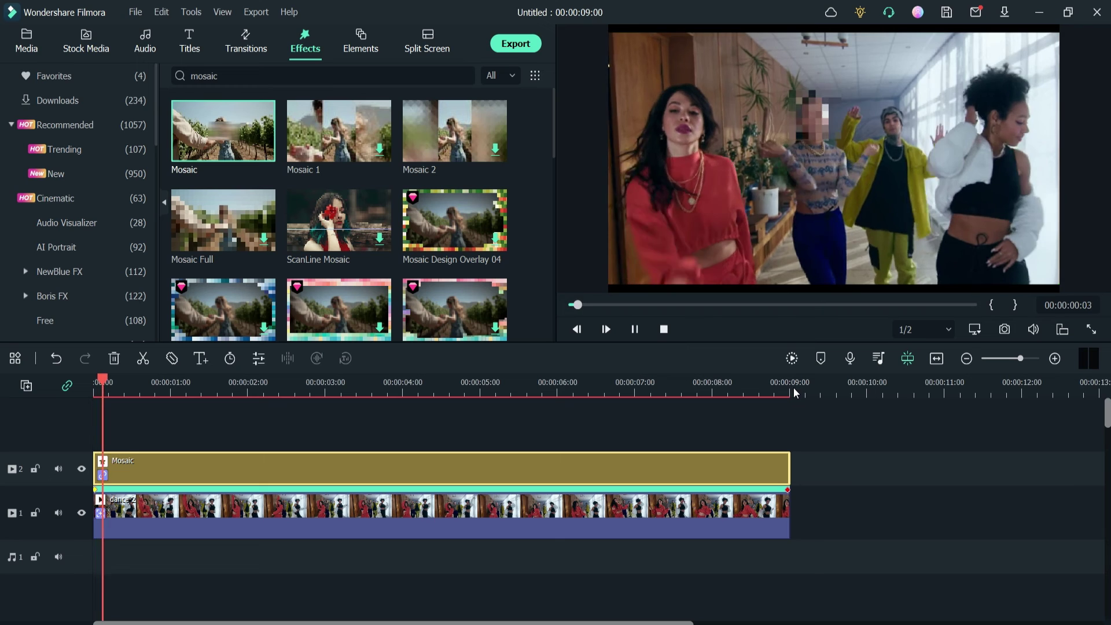
key(space)
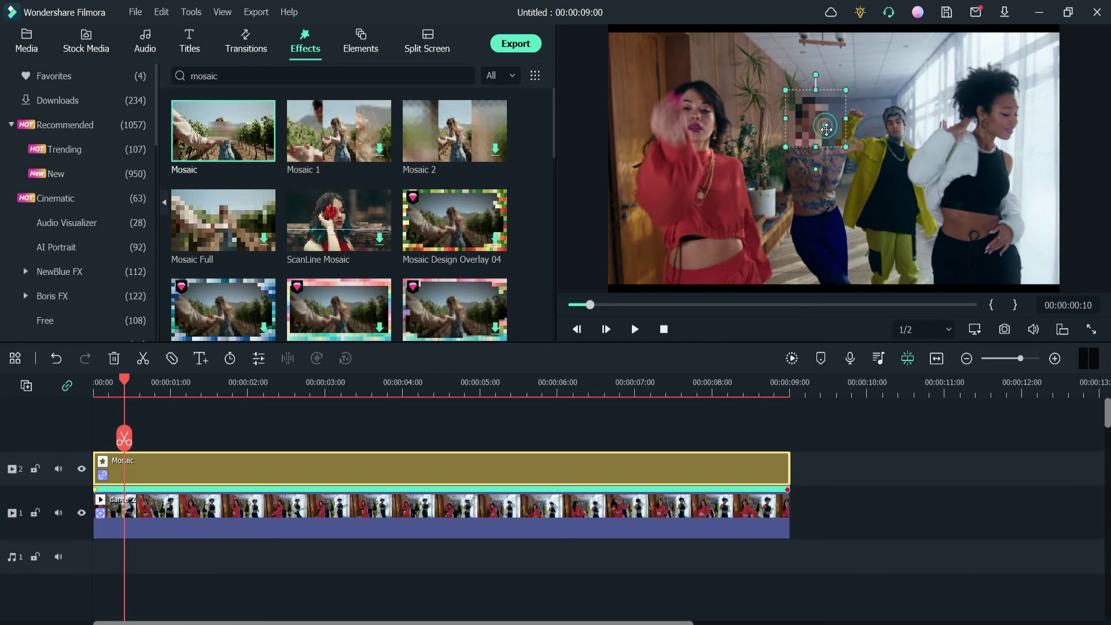
drag(824, 120, 823, 126)
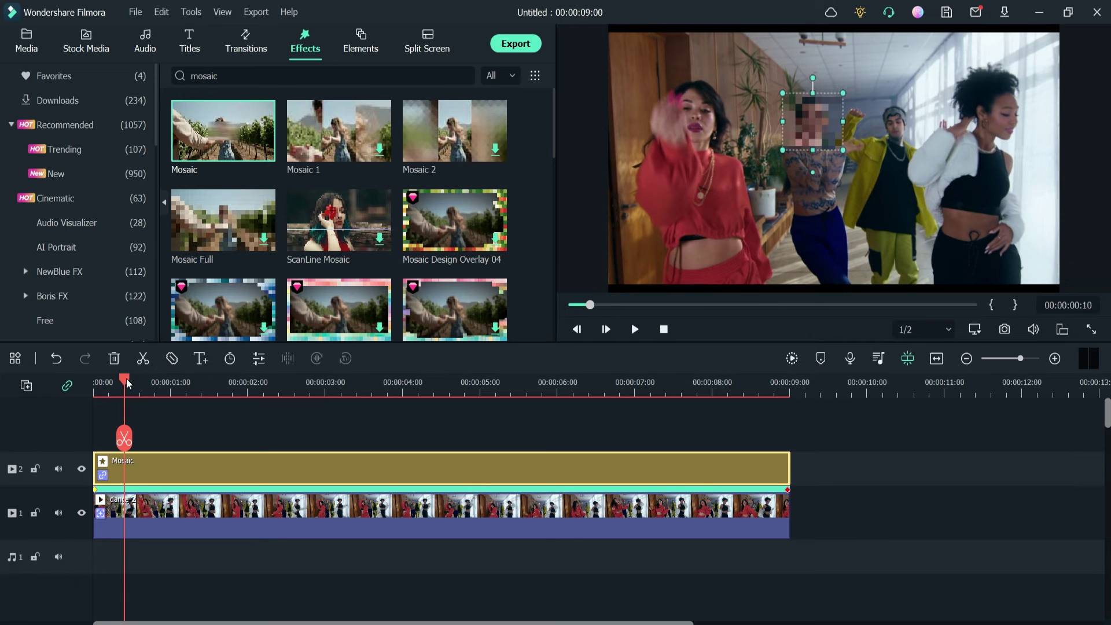
key(space)
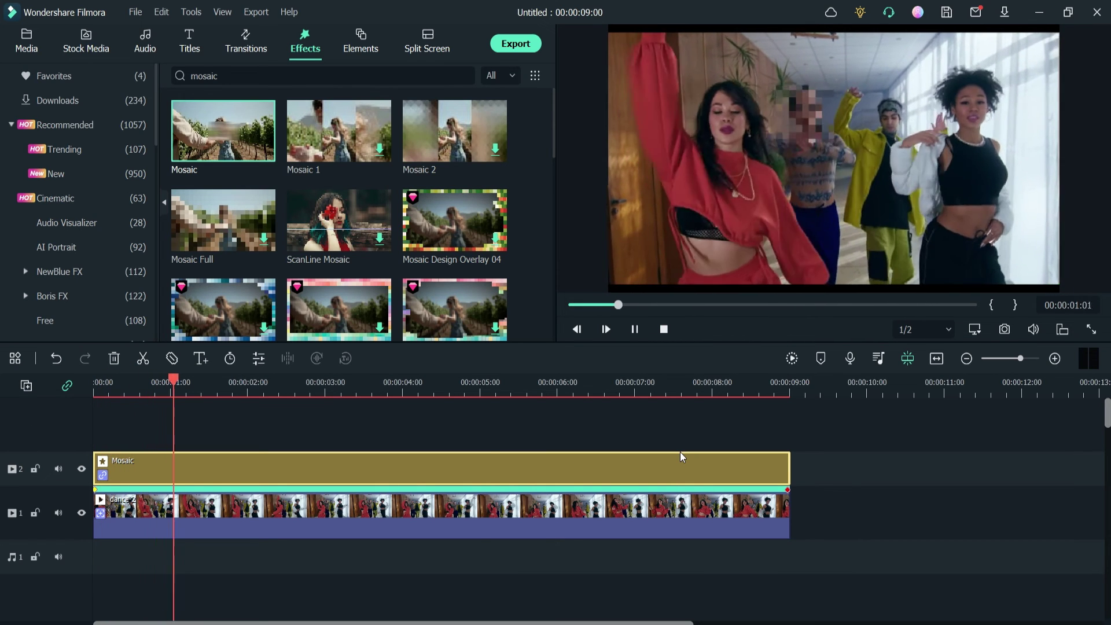